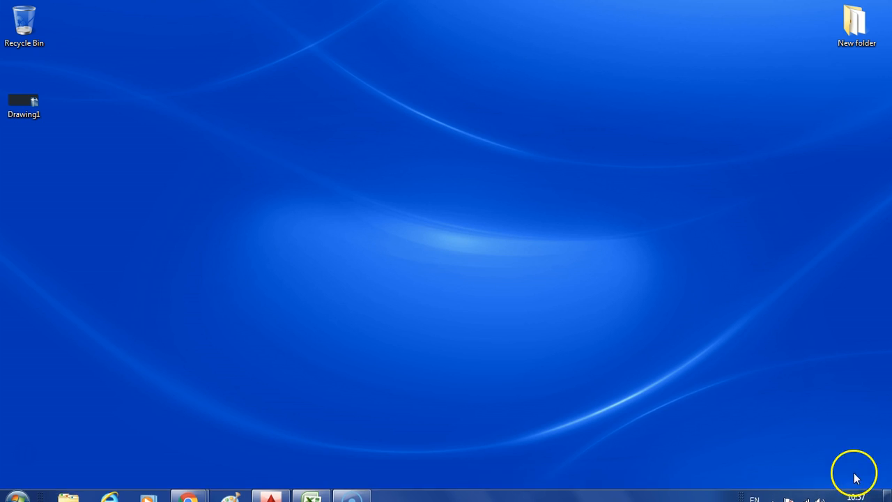
Open the Date and Time settings from the system clock and show the additional clocks options.
{"action": "mouse_move", "coordinate": [859, 495]}
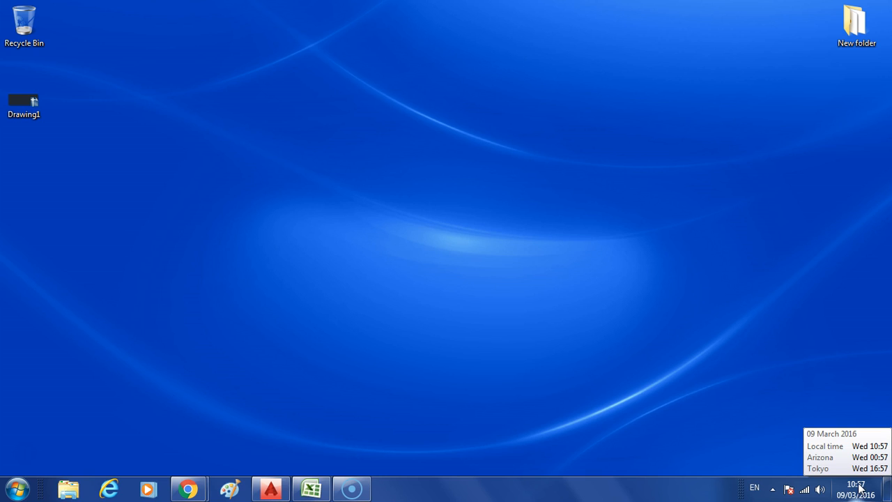
{"action": "left_click", "coordinate": [860, 490]}
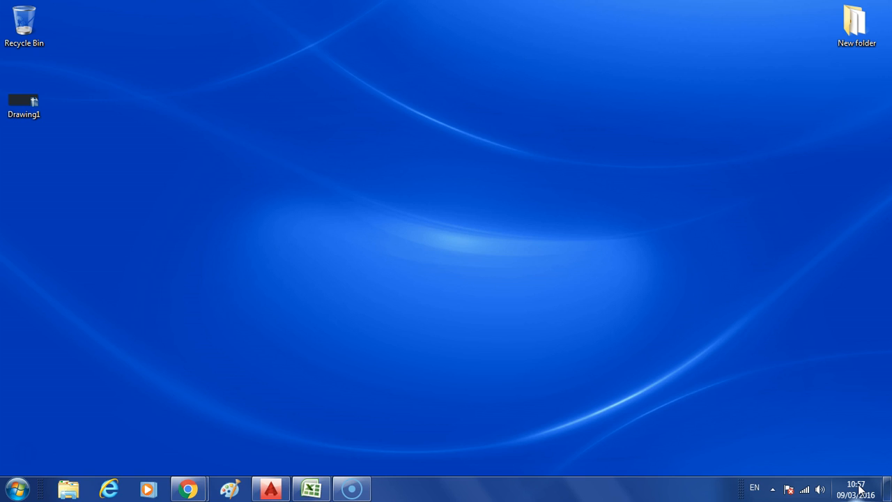
{"action": "left_click", "coordinate": [861, 490]}
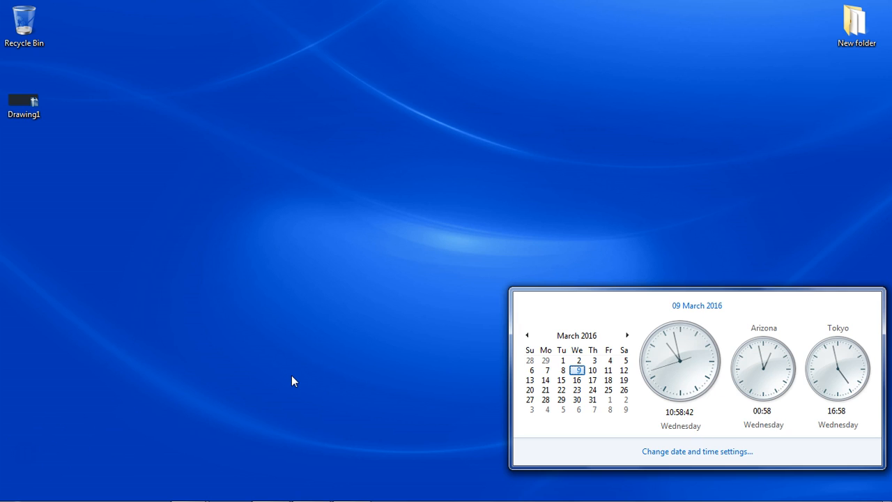
{"action": "left_click", "coordinate": [683, 452]}
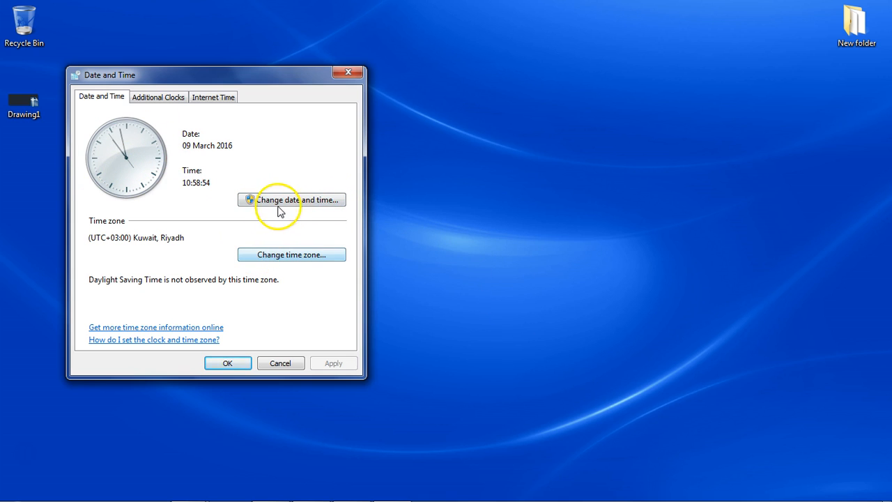
{"action": "left_click", "coordinate": [156, 101]}
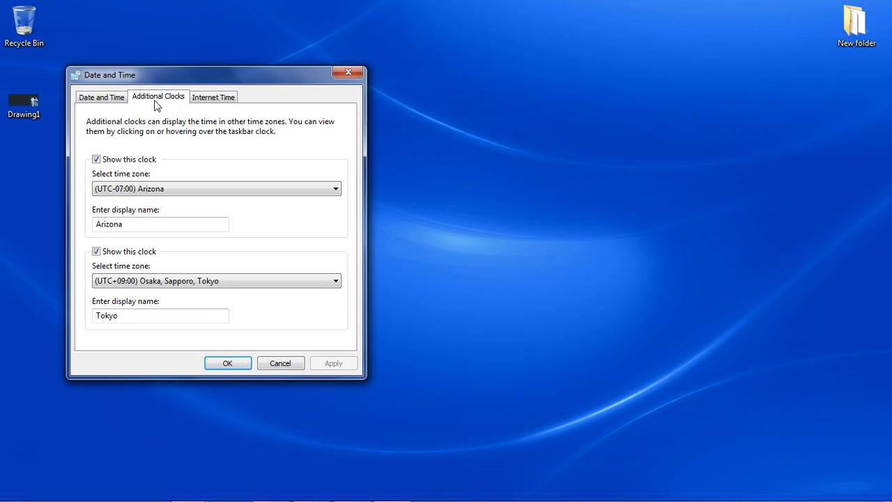
Browse the time zones available for the first additional clock without choosing another one.
{"action": "left_click", "coordinate": [175, 190]}
{"action": "scroll", "coordinate": [339, 233], "scroll_direction": "up", "scroll_amount": 2}
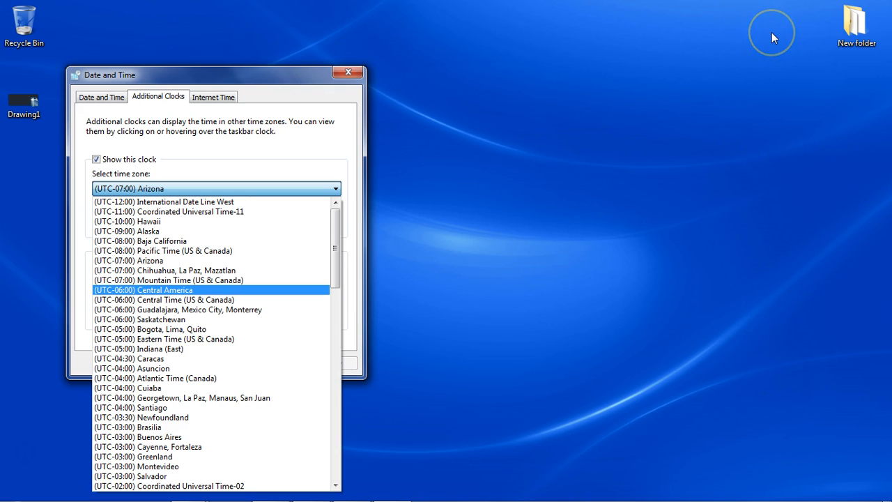
{"action": "mouse_move", "coordinate": [848, 492]}
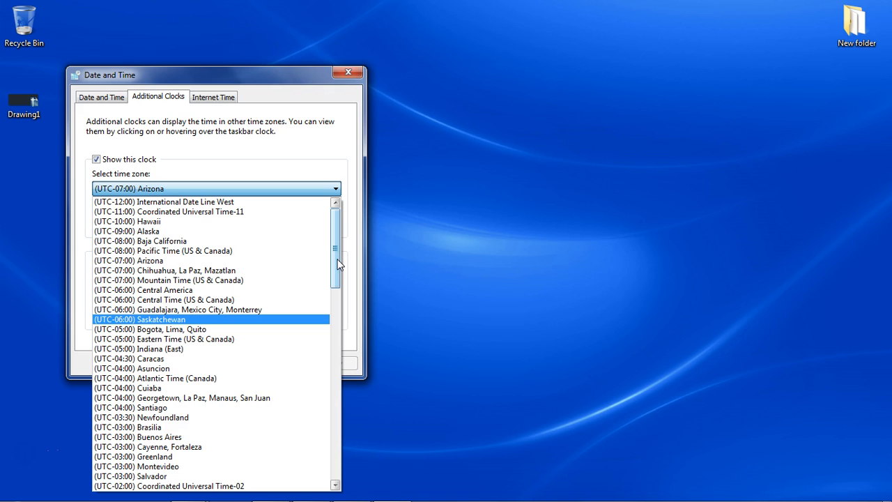
{"action": "left_click_drag", "start_coordinate": [340, 264], "coordinate": [342, 424]}
{"action": "left_click", "coordinate": [355, 317]}
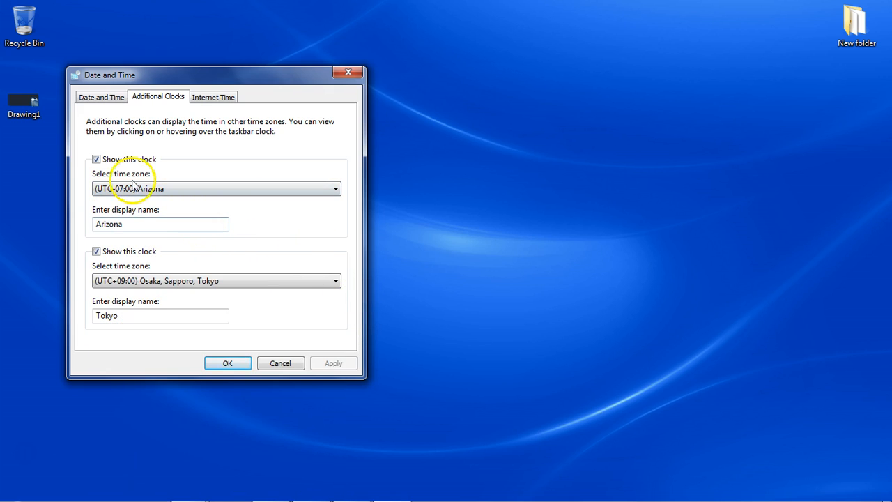
Disable the Arizona additional clock, apply the change and check the system clock display.
{"action": "left_click", "coordinate": [96, 160]}
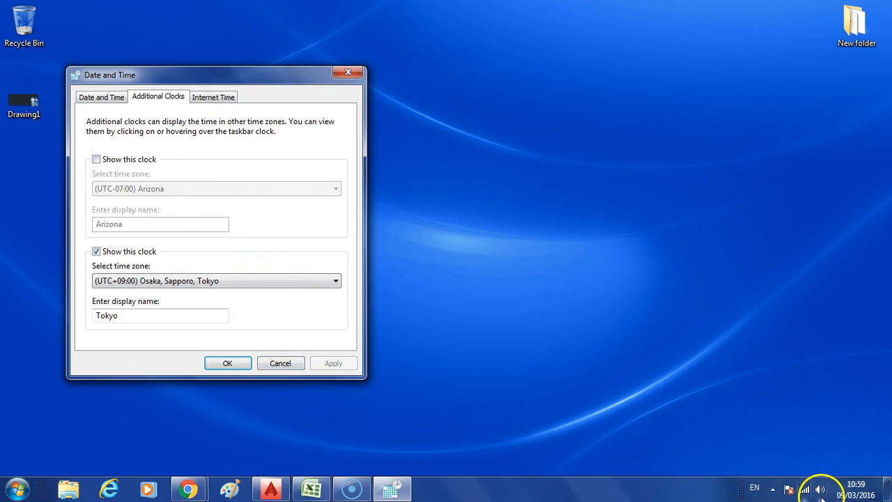
{"action": "left_click", "coordinate": [860, 489]}
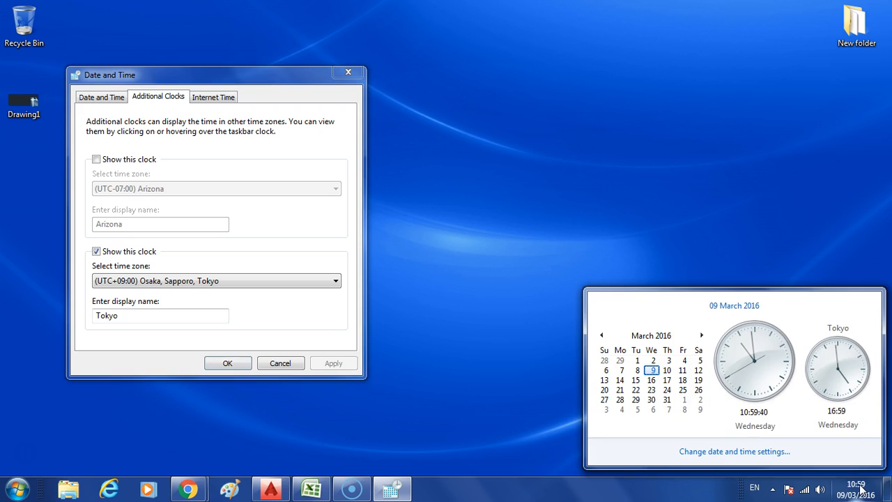
Re-enable the Arizona additional clock, apply the change and view the system clock display again.
{"action": "left_click", "coordinate": [96, 159]}
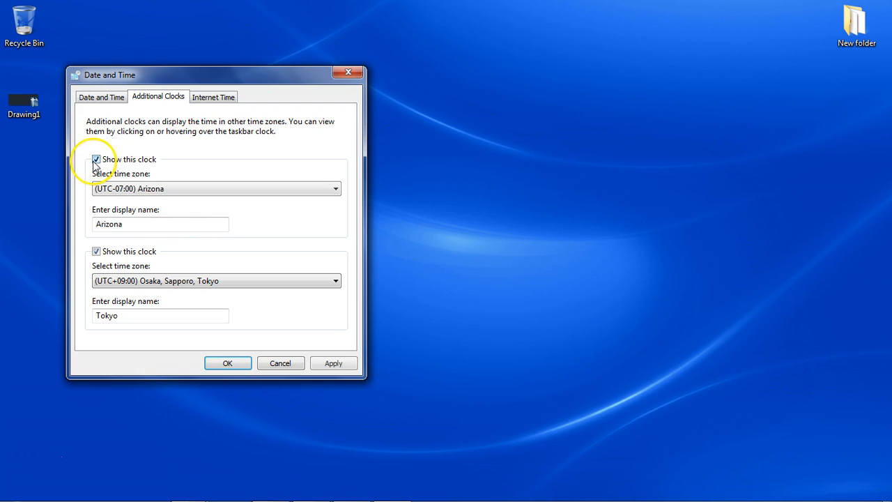
{"action": "left_click", "coordinate": [333, 363]}
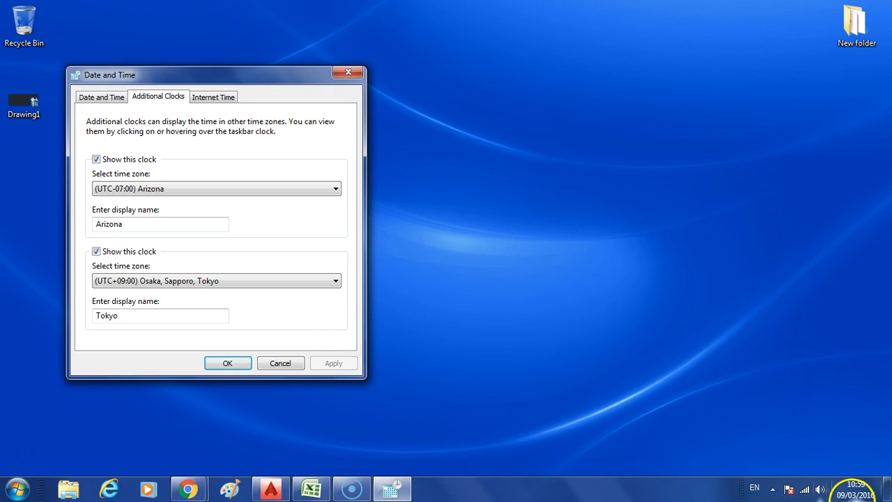
{"action": "left_click", "coordinate": [854, 490]}
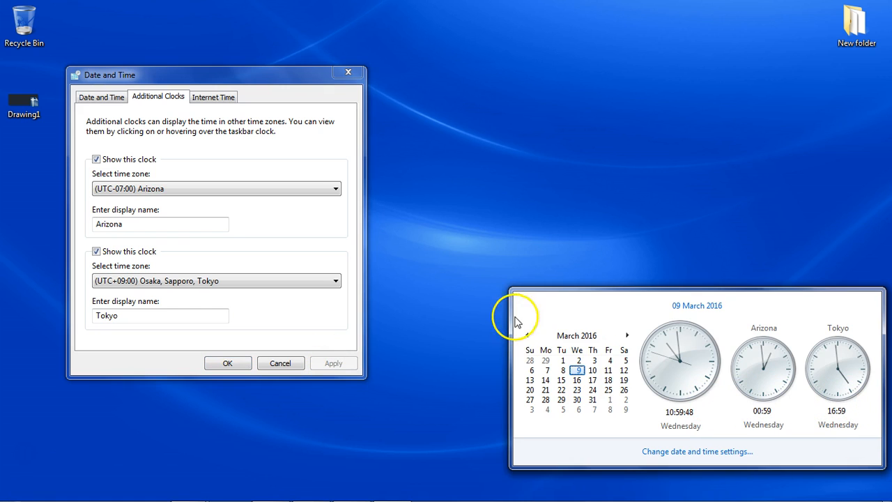
Open the Internet time settings and synchronize the system clock with time.windows.com immediately.
{"action": "left_click", "coordinate": [202, 101]}
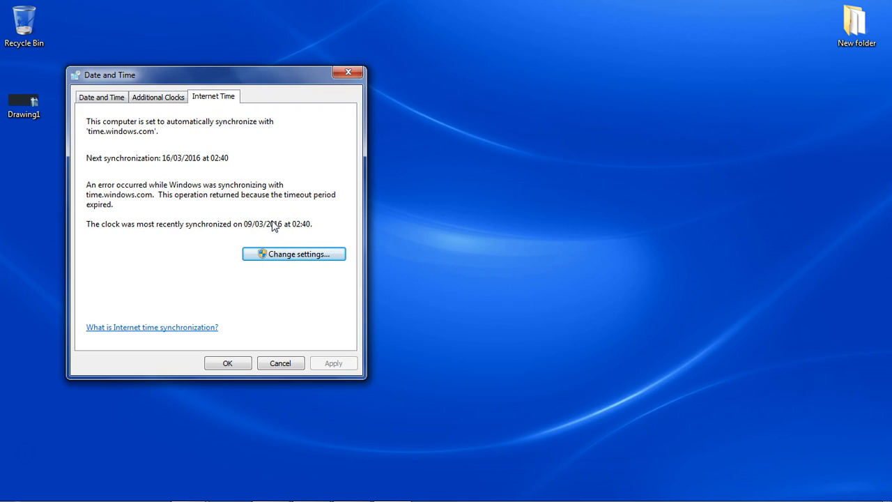
{"action": "left_click", "coordinate": [286, 255]}
{"action": "left_click", "coordinate": [286, 255]}
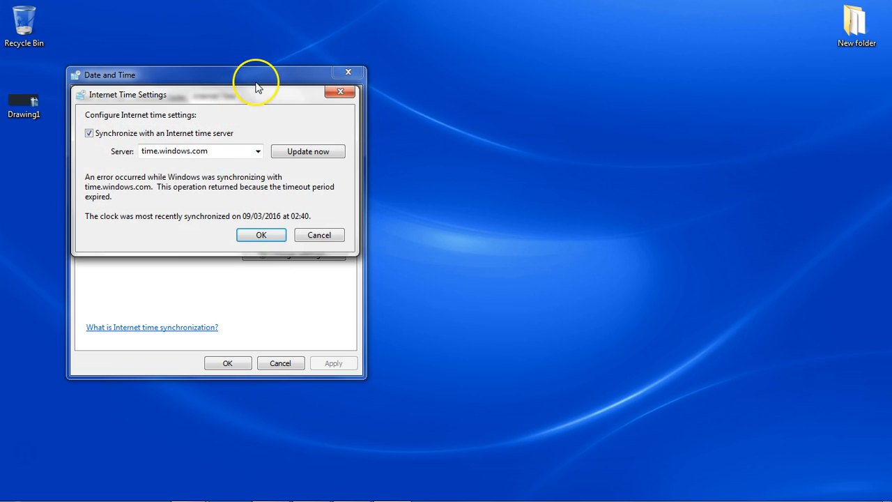
{"action": "left_click_drag", "start_coordinate": [247, 95], "coordinate": [541, 124]}
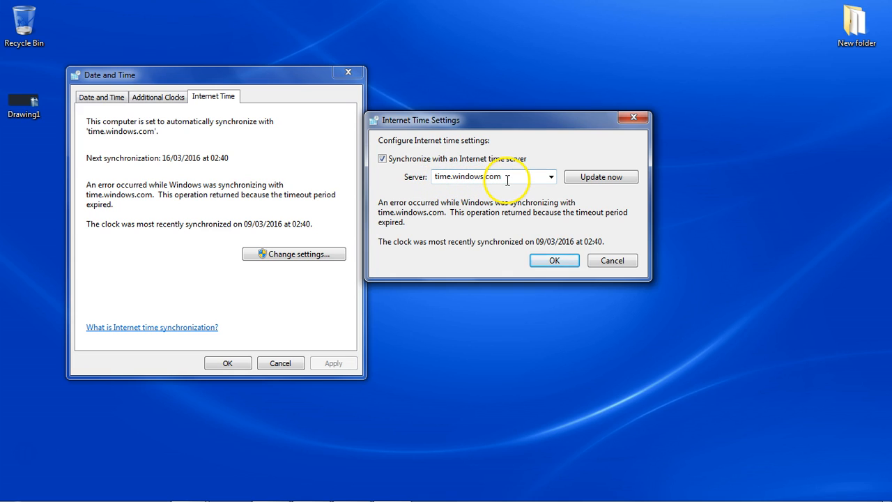
{"action": "left_click", "coordinate": [584, 179]}
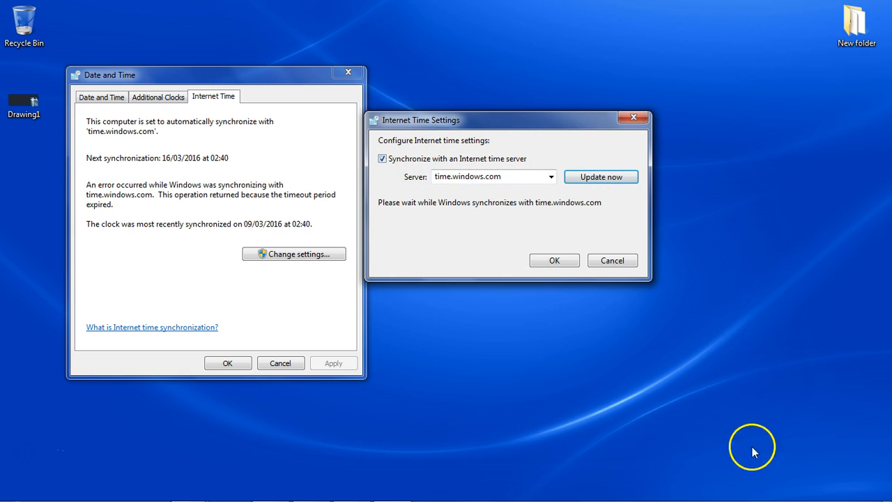
{"action": "mouse_move", "coordinate": [802, 501]}
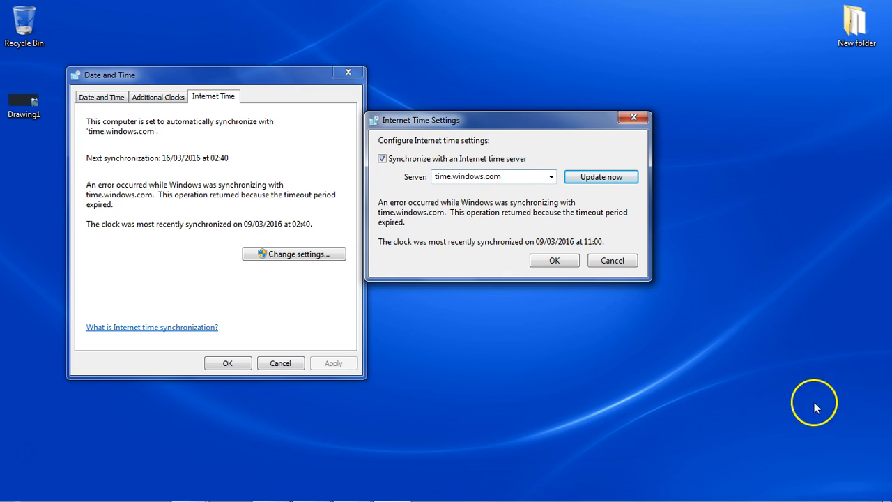
{"action": "mouse_move", "coordinate": [857, 491]}
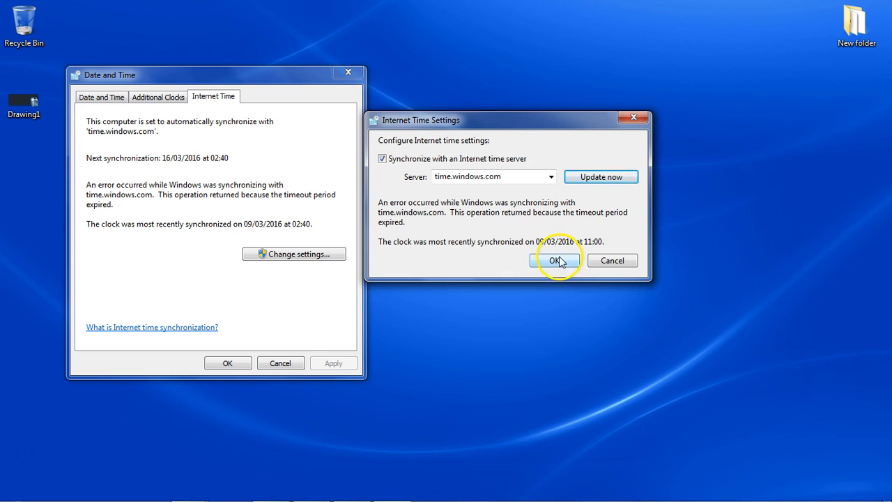
View the available Internet time servers and cancel the Internet time settings without changing the server.
{"action": "left_click", "coordinate": [551, 177]}
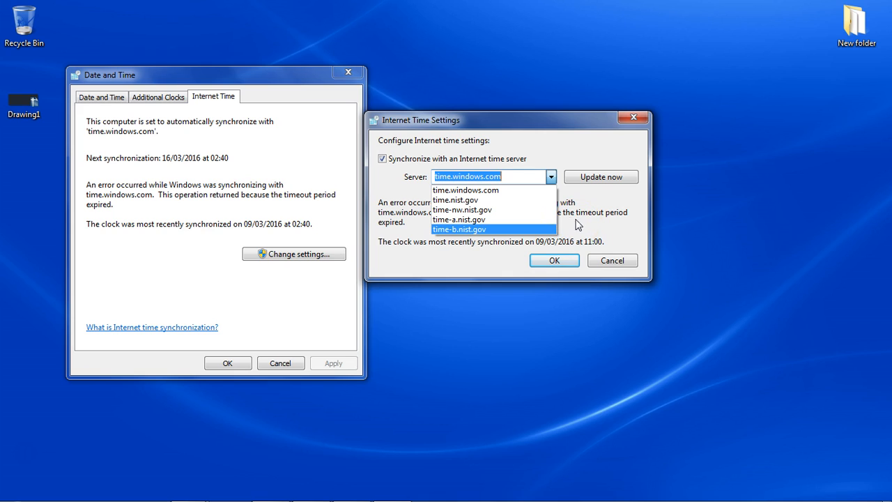
{"action": "left_click", "coordinate": [528, 176]}
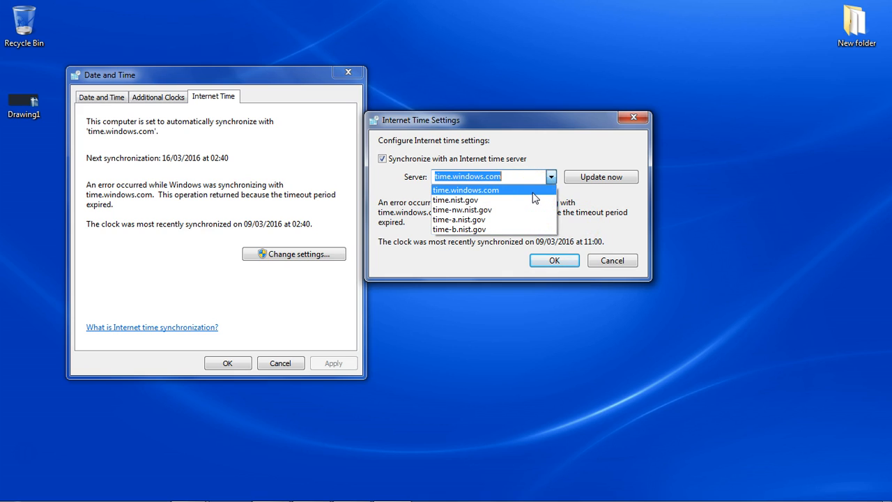
{"action": "left_click", "coordinate": [609, 260]}
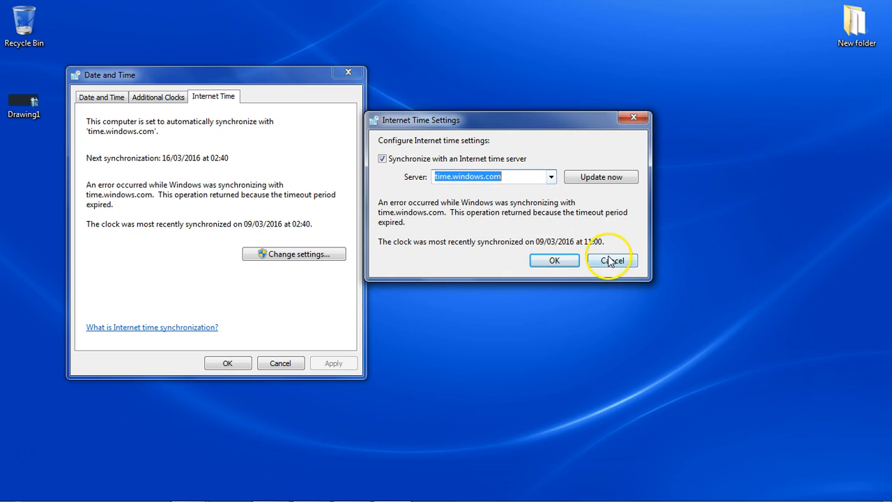
{"action": "left_click", "coordinate": [609, 260]}
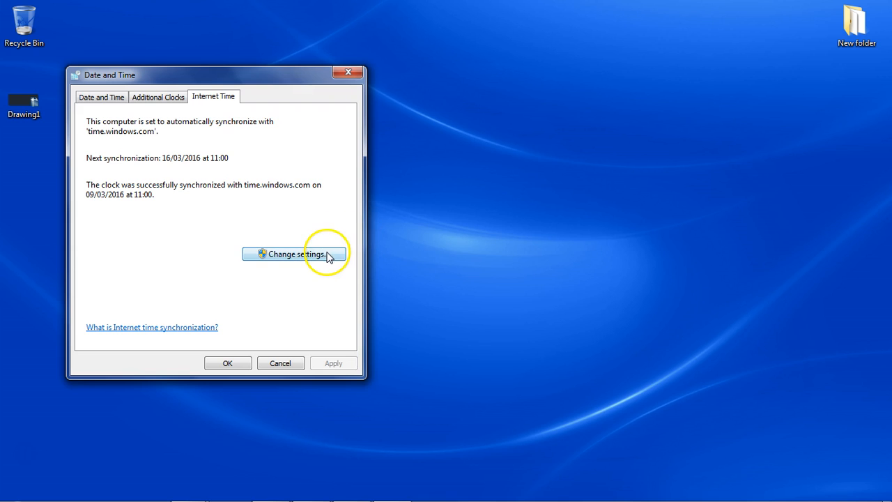
Review the computer's time zone settings, keep the current zone and close the Date and Time dialog.
{"action": "left_click", "coordinate": [170, 101]}
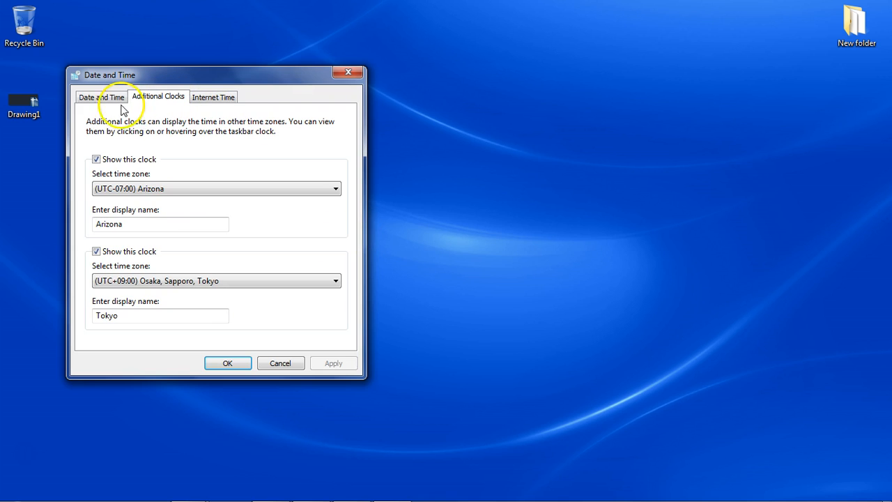
{"action": "left_click", "coordinate": [103, 100]}
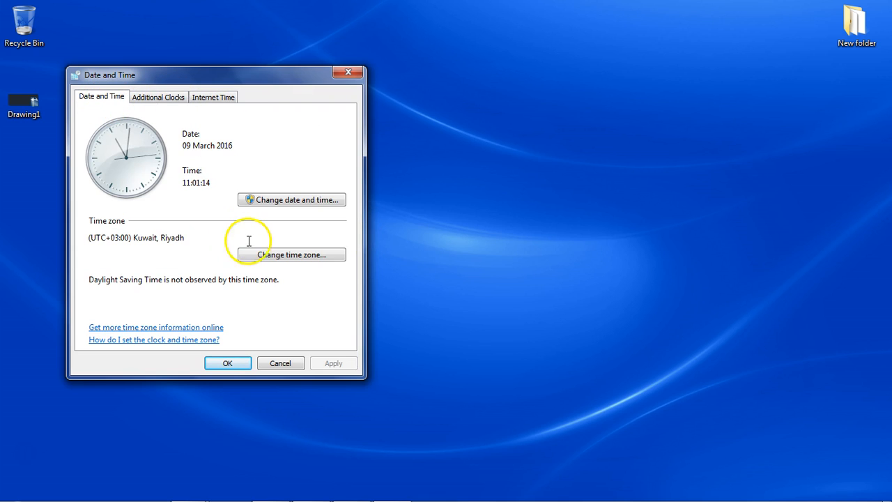
{"action": "left_click", "coordinate": [304, 260]}
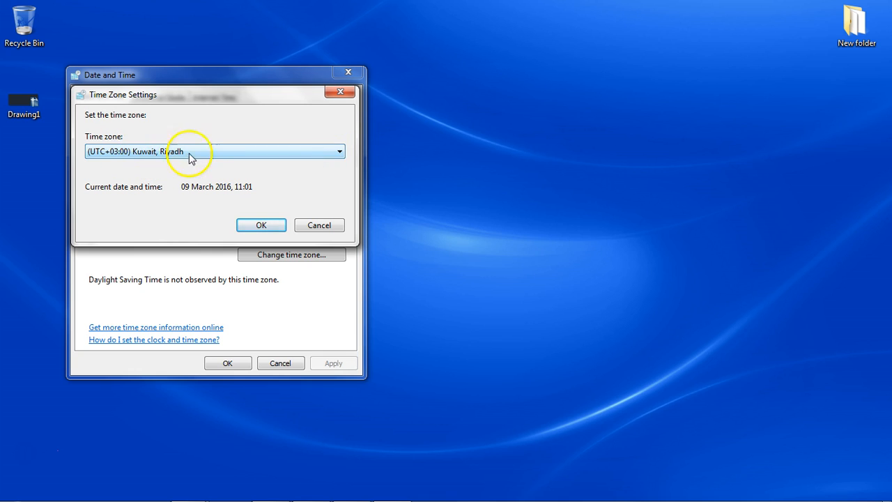
{"action": "left_click", "coordinate": [252, 221]}
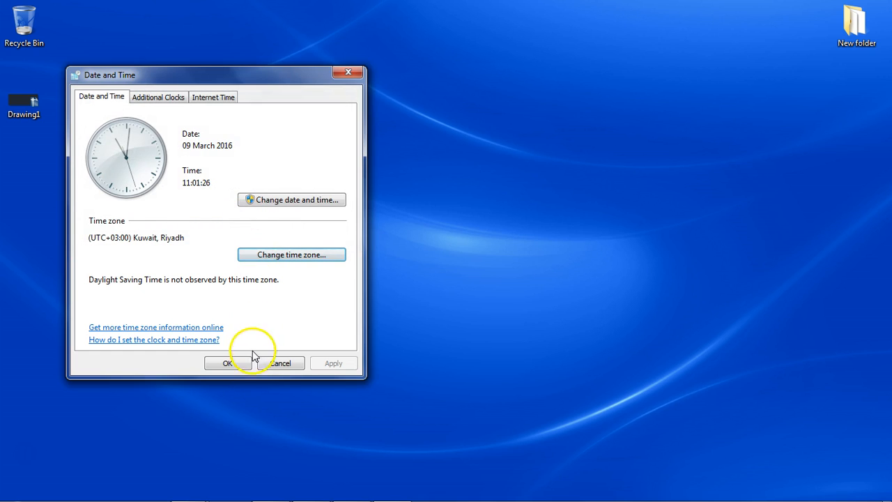
{"action": "left_click", "coordinate": [234, 363]}
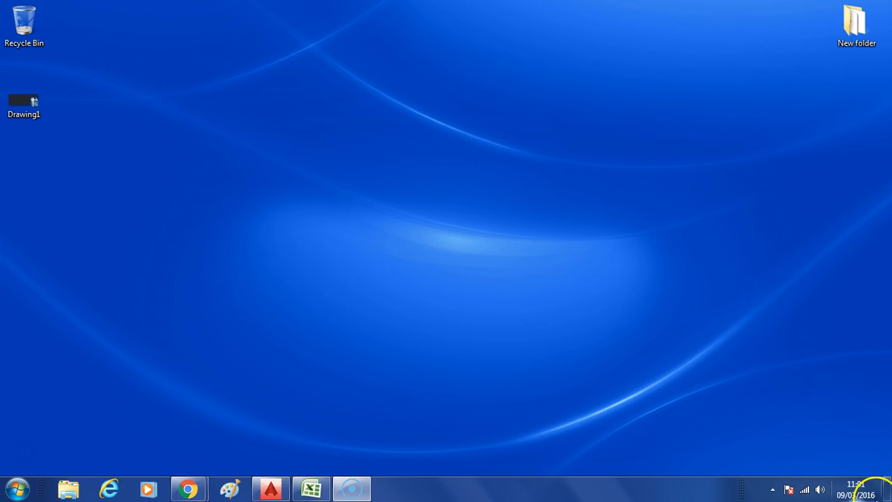
Reopen the Date and Time settings from the system clock and open the dialog for setting the date and time.
{"action": "left_click", "coordinate": [859, 489]}
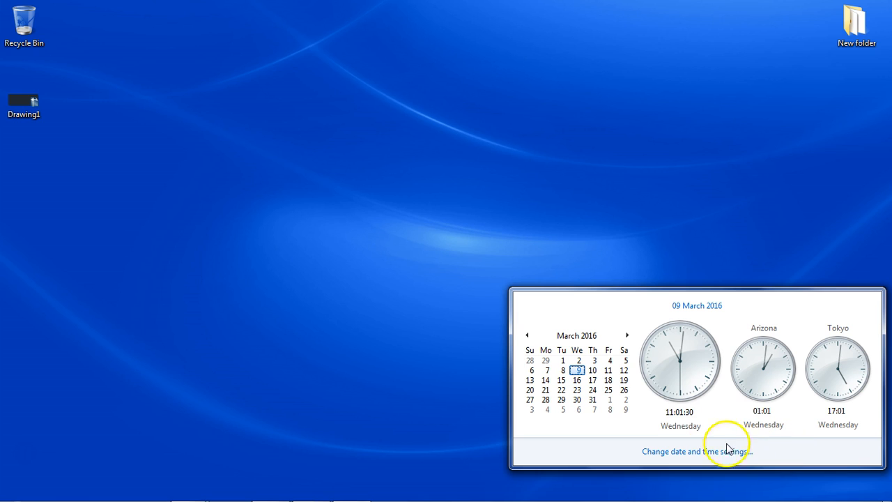
{"action": "left_click", "coordinate": [670, 454]}
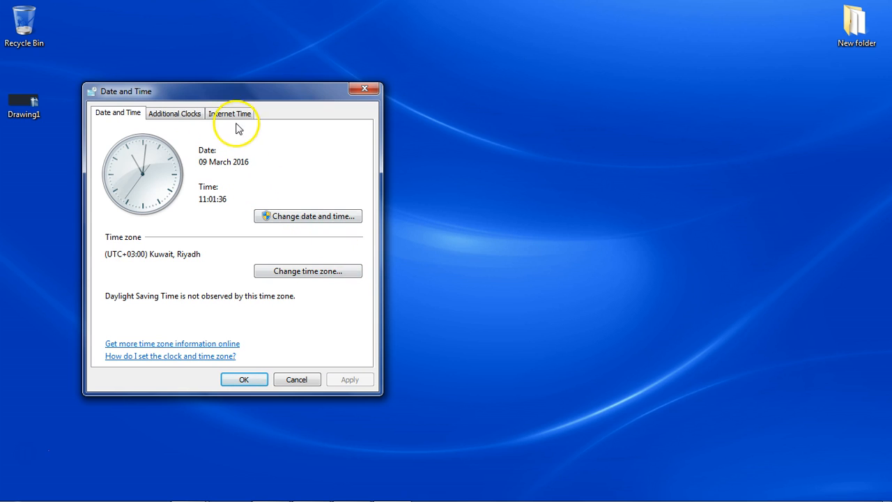
{"action": "left_click", "coordinate": [277, 217]}
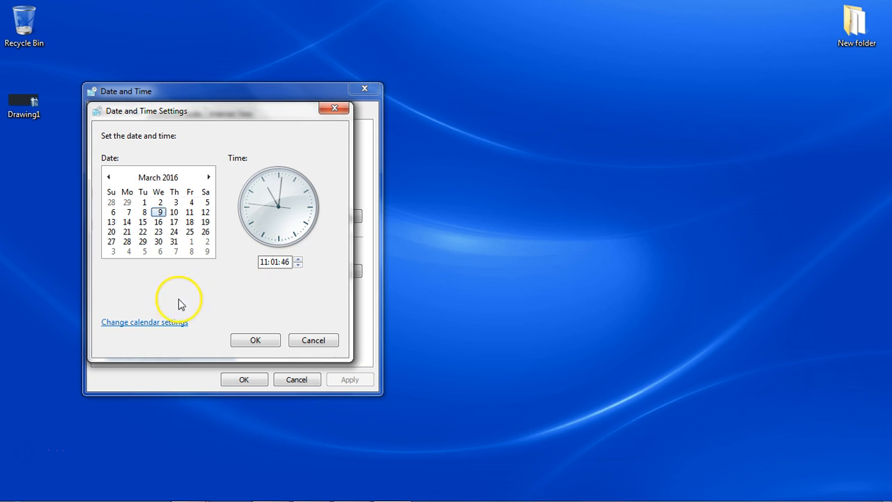
{"action": "left_click", "coordinate": [174, 321]}
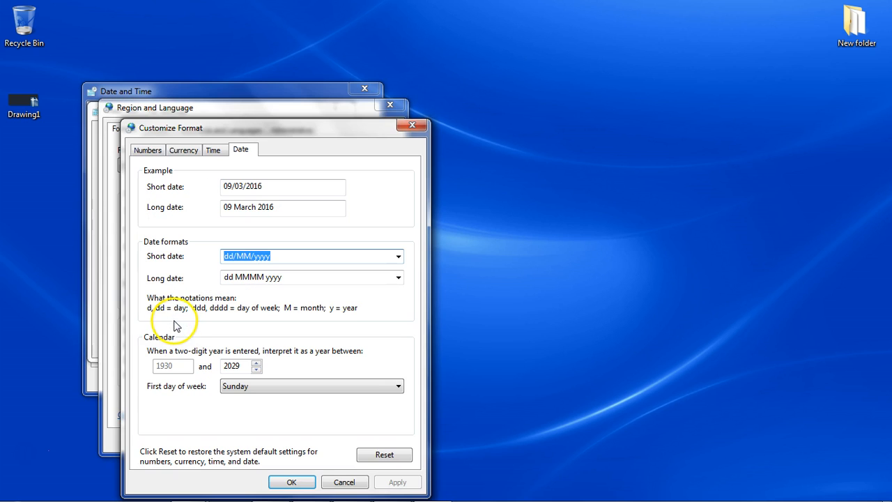
{"action": "left_click", "coordinate": [414, 126]}
{"action": "left_click", "coordinate": [392, 110]}
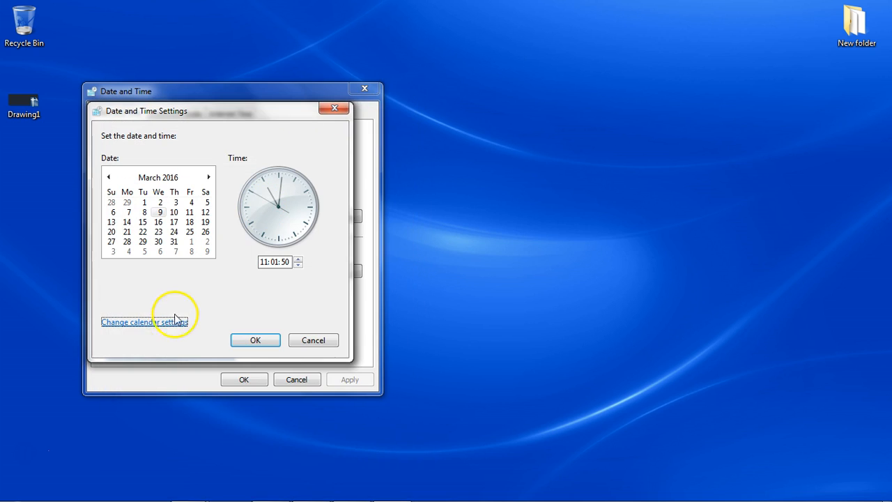
Open the calendar settings and move the Customize Format dialog beside the Region and Language dialog.
{"action": "left_click", "coordinate": [179, 326]}
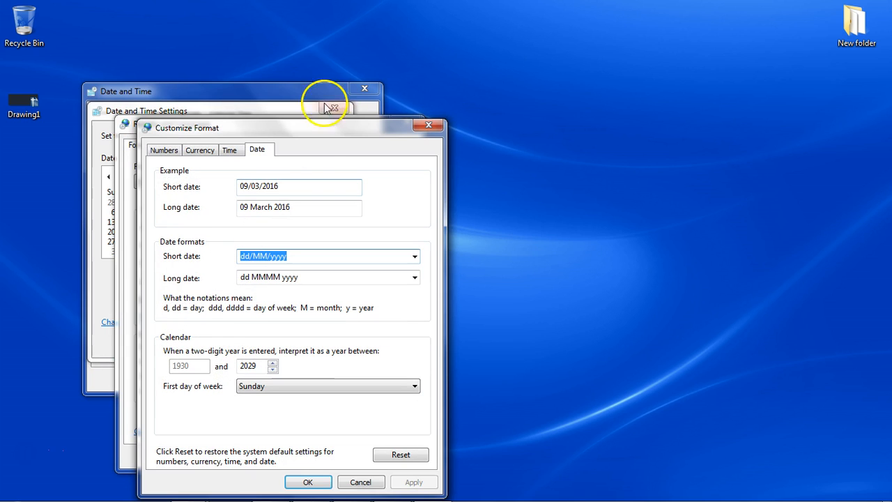
{"action": "left_click_drag", "start_coordinate": [317, 138], "coordinate": [608, 105]}
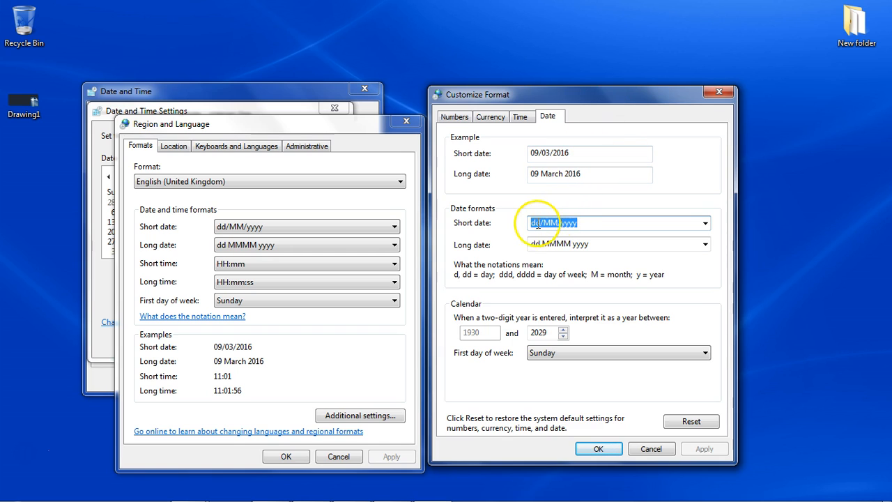
View the available short date and long date formats without changing either one.
{"action": "left_click", "coordinate": [568, 223]}
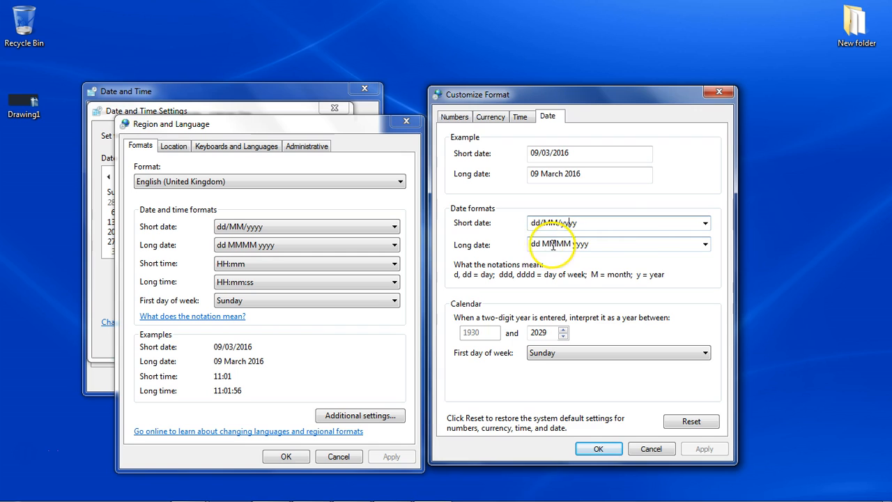
{"action": "left_click", "coordinate": [704, 224]}
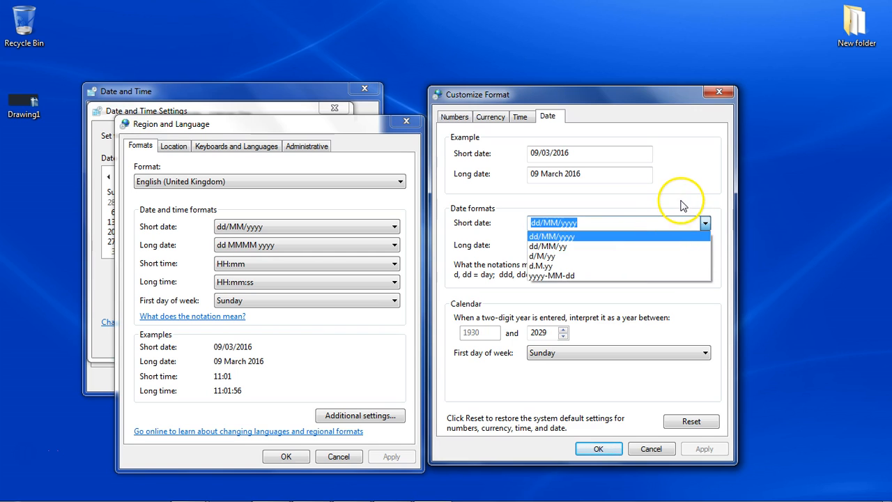
{"action": "left_click", "coordinate": [682, 203]}
{"action": "left_click", "coordinate": [706, 244]}
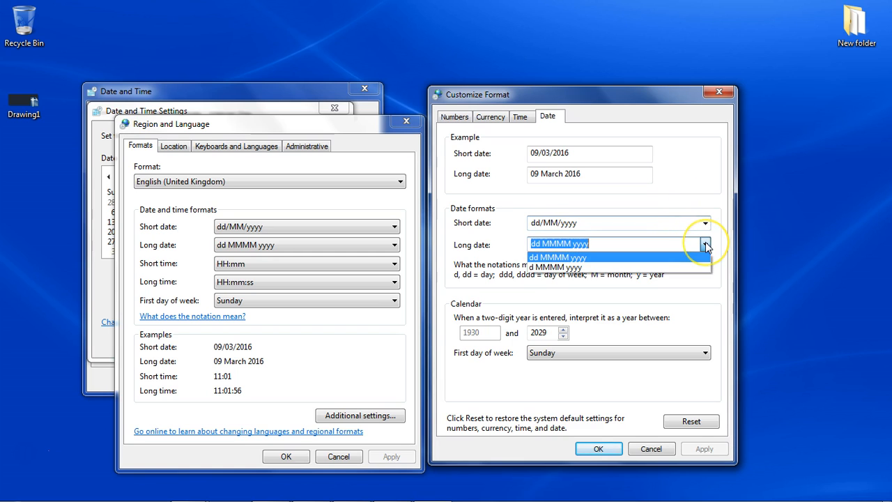
{"action": "left_click", "coordinate": [705, 245]}
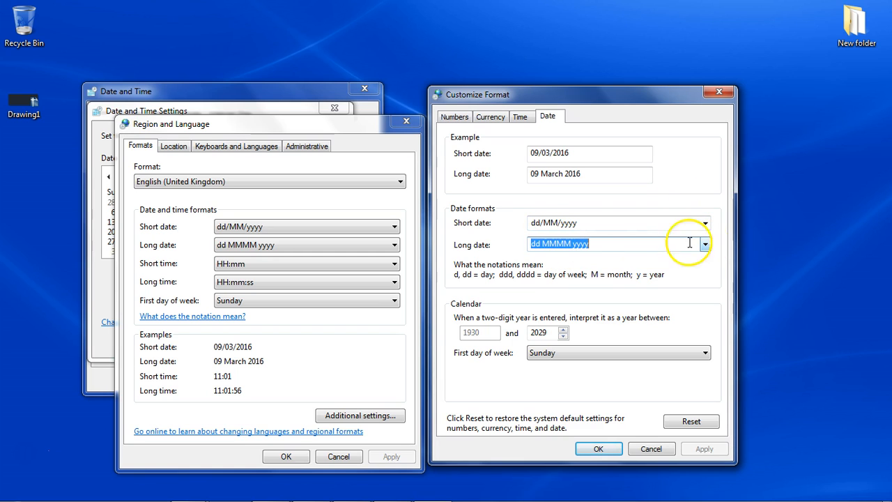
Set the short date format to mm/dd/yyyy.
{"action": "left_click", "coordinate": [542, 223]}
{"action": "left_click_drag", "start_coordinate": [540, 223], "coordinate": [559, 228]}
{"action": "type", "text": "mm/"}
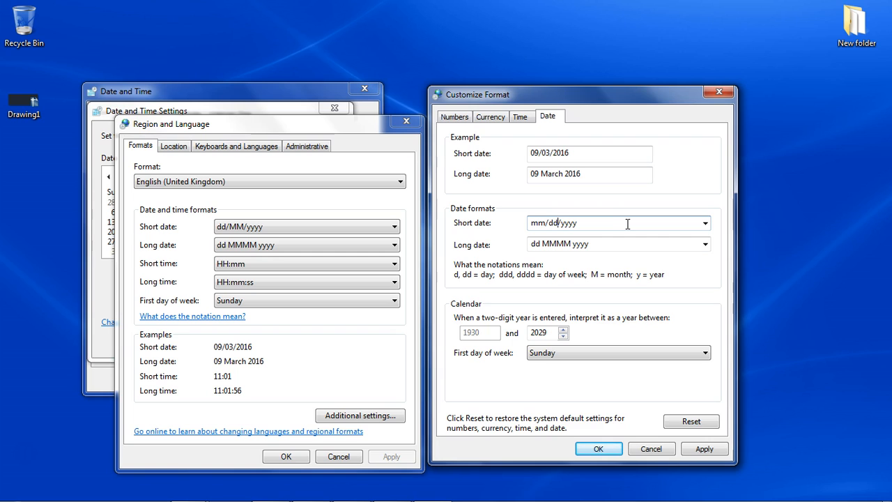
Review the options for the first day of the week and keep Sunday.
{"action": "left_click", "coordinate": [640, 355]}
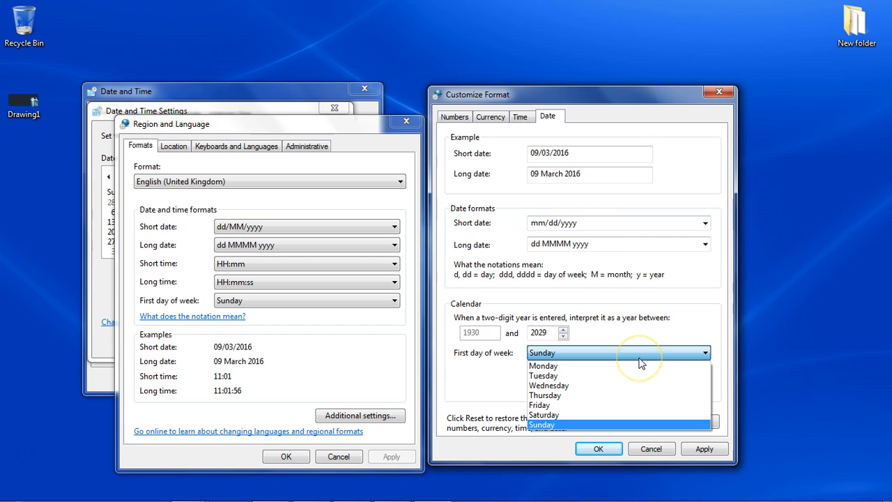
{"action": "left_click", "coordinate": [594, 367]}
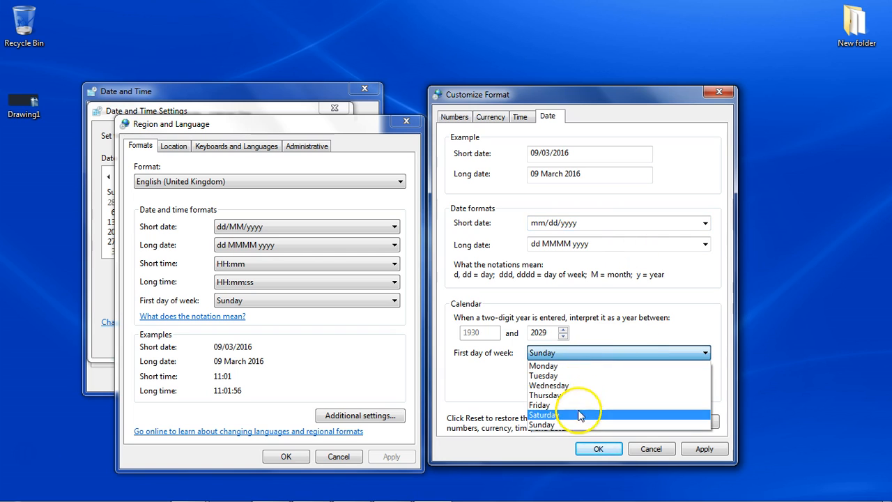
{"action": "left_click", "coordinate": [576, 425]}
{"action": "left_click", "coordinate": [611, 354]}
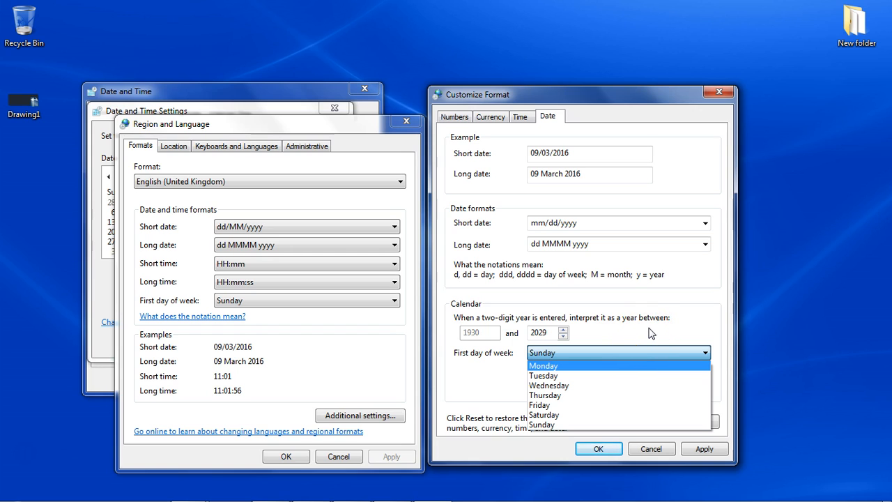
{"action": "left_click", "coordinate": [649, 333]}
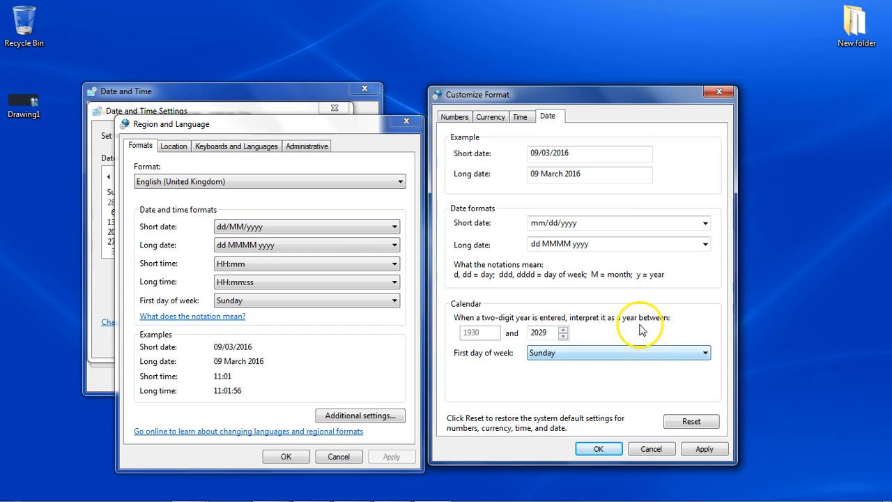
Review the time, currency and number format settings in the Customize Format dialog.
{"action": "left_click", "coordinate": [520, 119]}
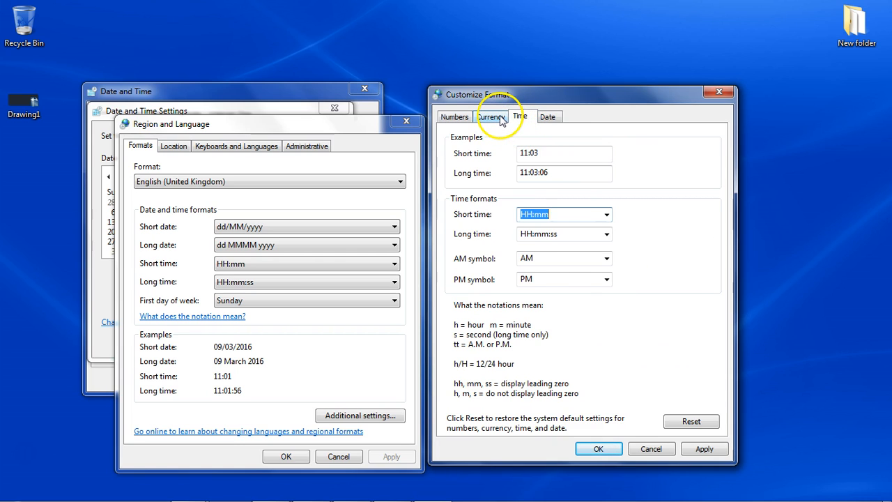
{"action": "left_click", "coordinate": [492, 117]}
{"action": "left_click", "coordinate": [520, 117]}
{"action": "left_click", "coordinate": [491, 117]}
{"action": "left_click", "coordinate": [457, 117]}
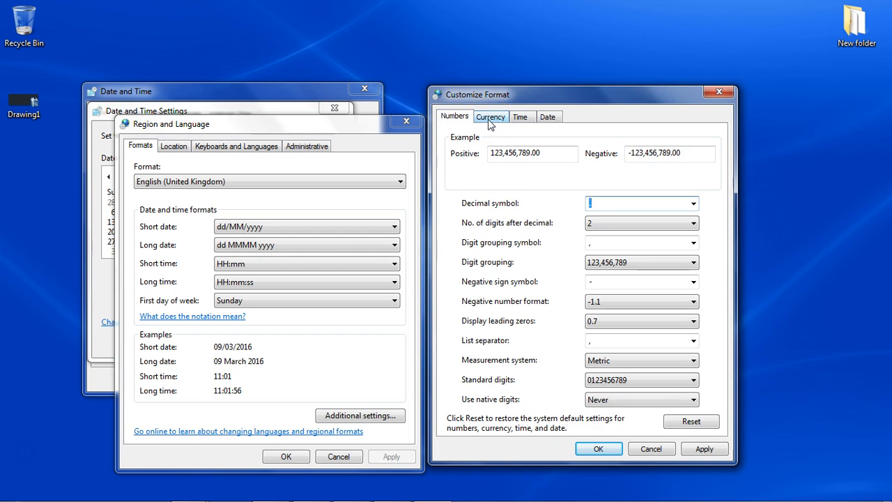
Apply the customized format settings and close the Customize Format dialog.
{"action": "mouse_move", "coordinate": [859, 493]}
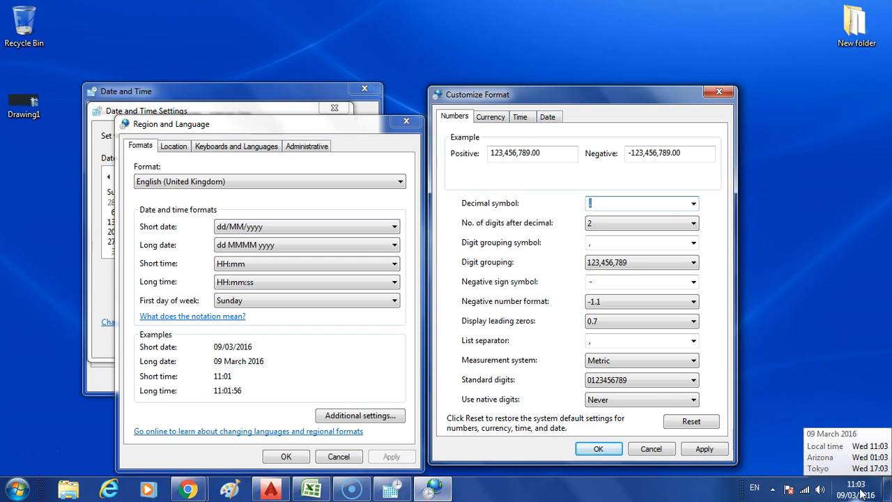
{"action": "left_click", "coordinate": [713, 448]}
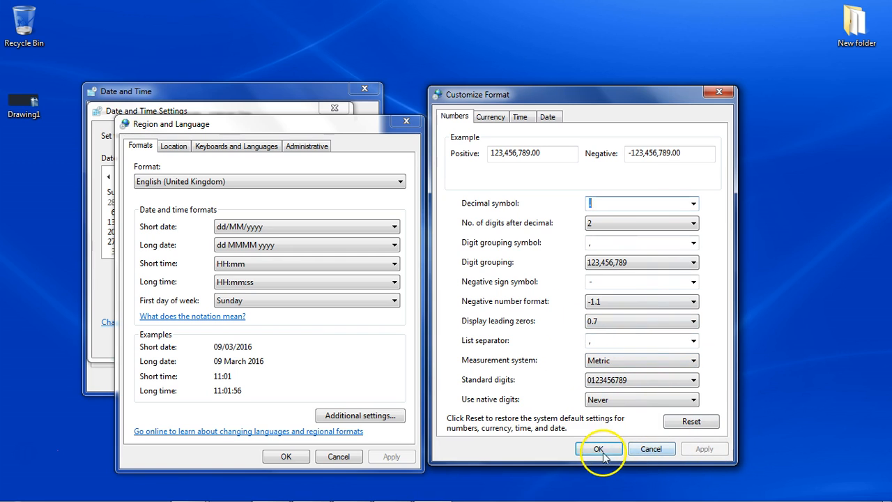
{"action": "left_click", "coordinate": [598, 448]}
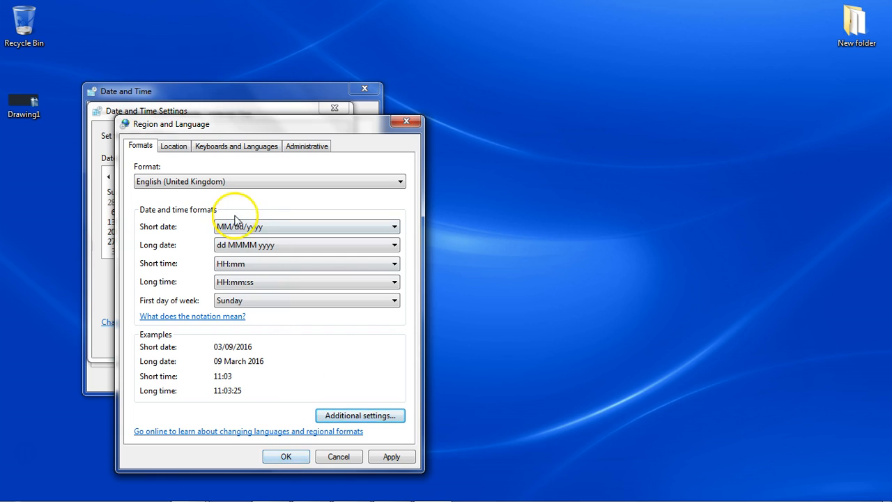
{"action": "mouse_move", "coordinate": [655, 501]}
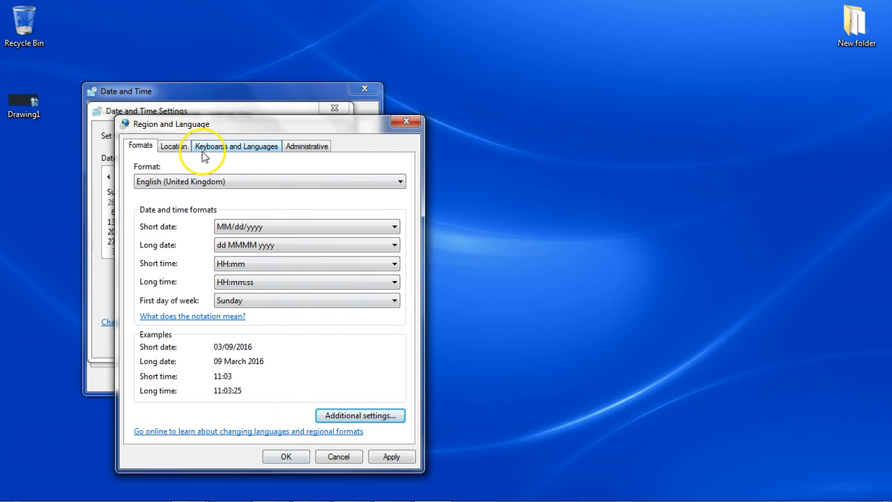
View the list of regional formats, keep English (United Kingdom), and check the current location setting.
{"action": "left_click", "coordinate": [202, 183]}
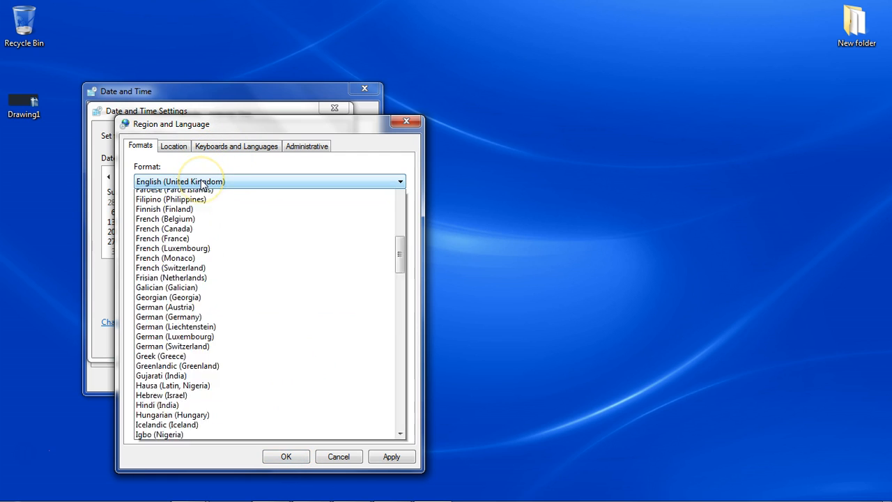
{"action": "left_click", "coordinate": [203, 180]}
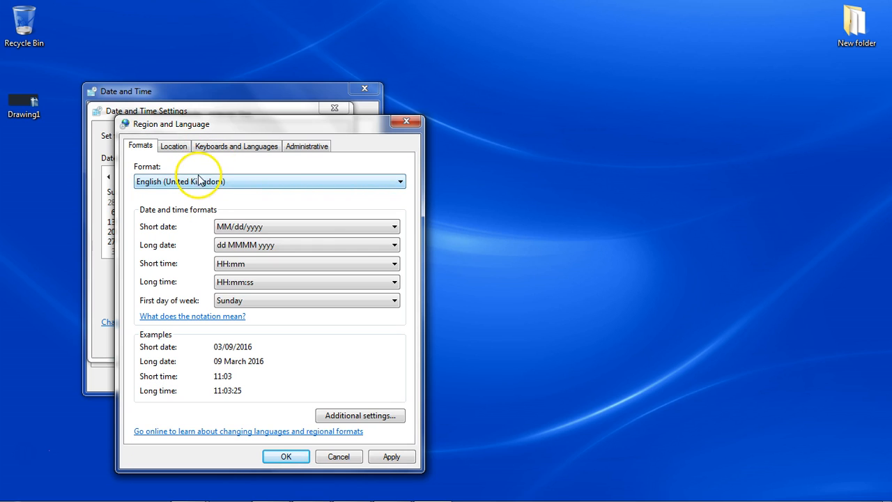
{"action": "left_click", "coordinate": [184, 147]}
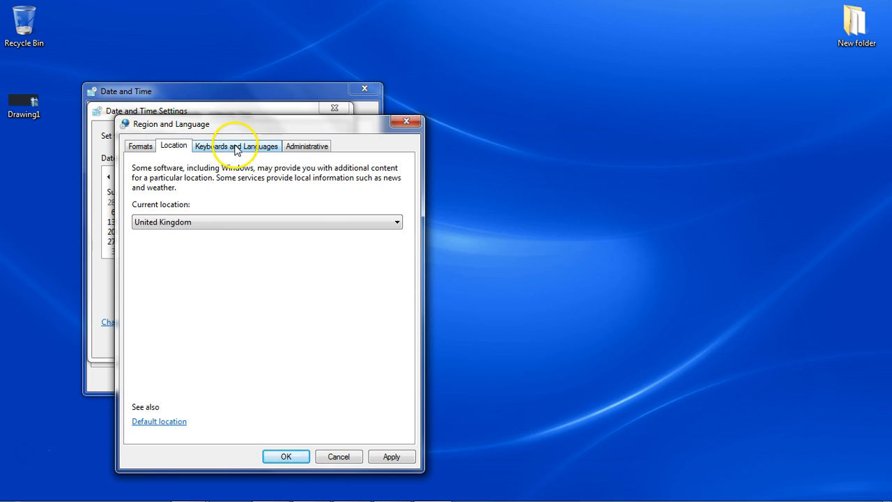
Review the installed keyboards and input languages, cancel without changes, and view the administrative language settings.
{"action": "left_click", "coordinate": [230, 146]}
{"action": "left_click", "coordinate": [333, 200]}
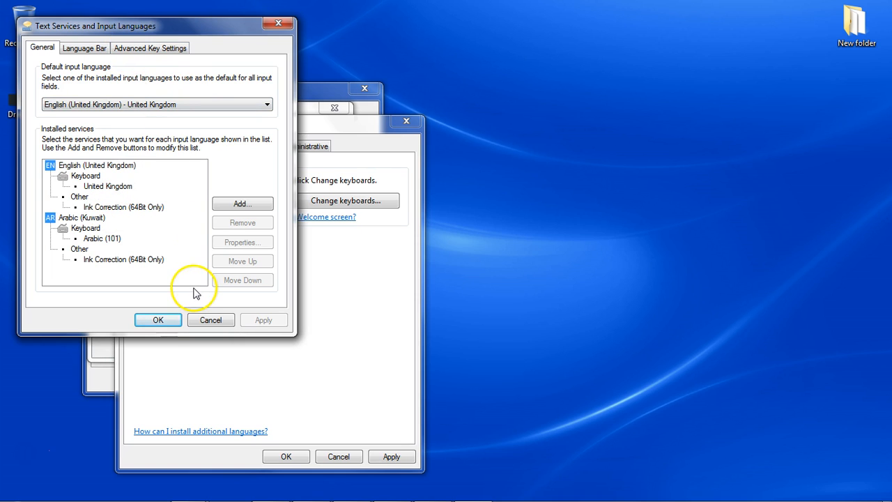
{"action": "left_click", "coordinate": [210, 320]}
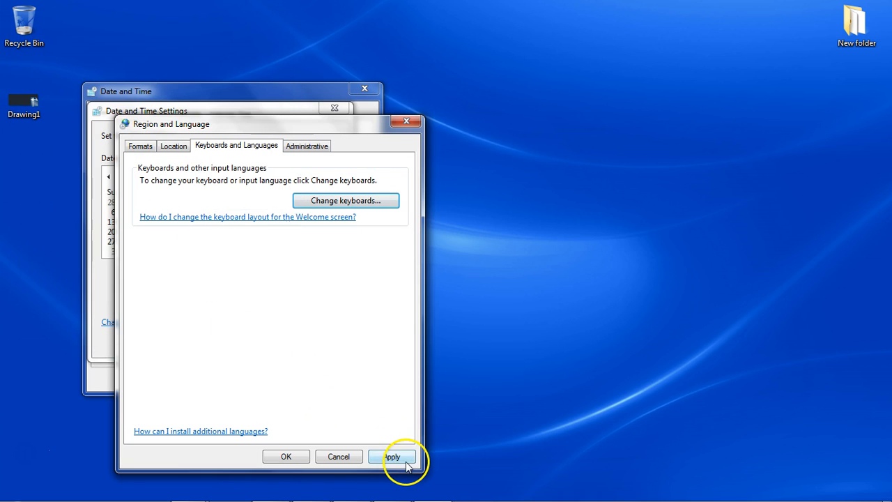
{"action": "left_click", "coordinate": [322, 148]}
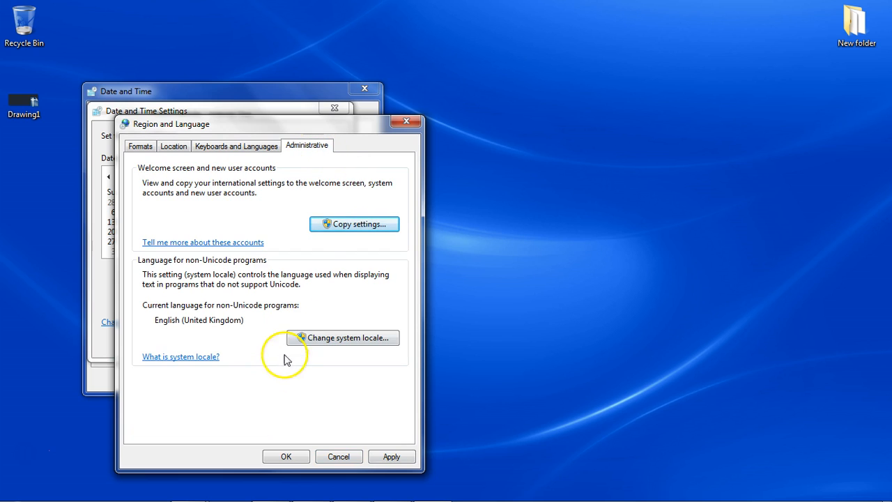
Confirm the Region and Language settings, then accept and close the Date and Time Settings and Date and Time dialogs.
{"action": "left_click", "coordinate": [280, 454]}
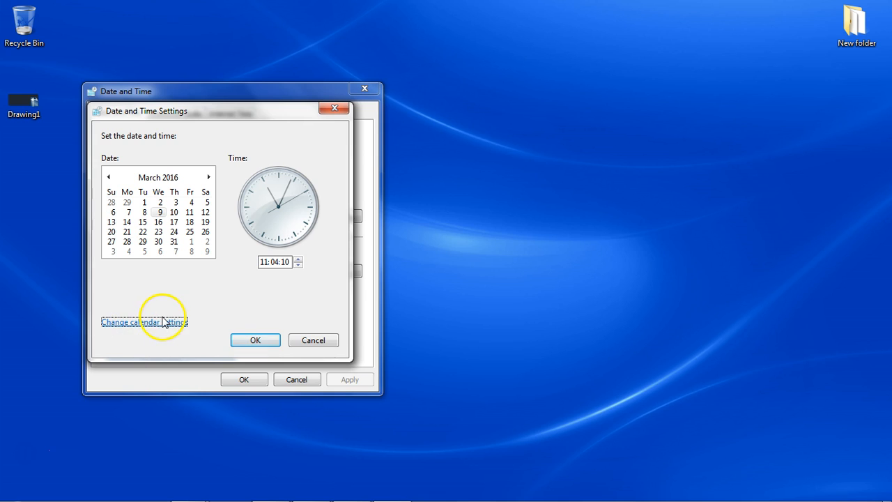
{"action": "left_click", "coordinate": [255, 341]}
{"action": "left_click", "coordinate": [245, 379]}
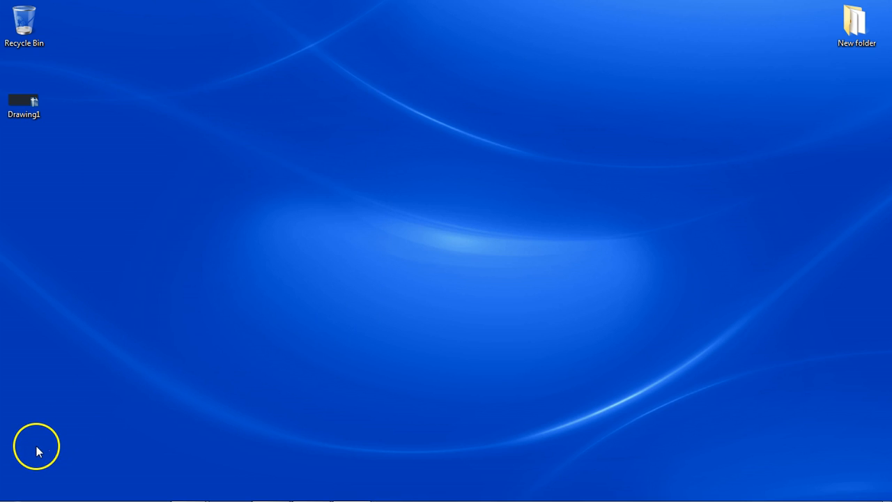